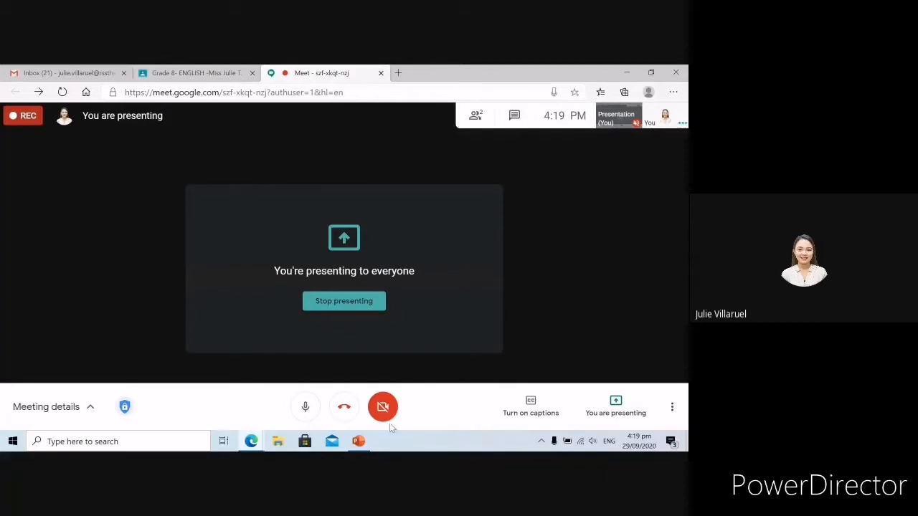
# Step: Switch to PowerPoint and delete the title and subtitle placeholders from the first slide
pyautogui.click(359, 442)
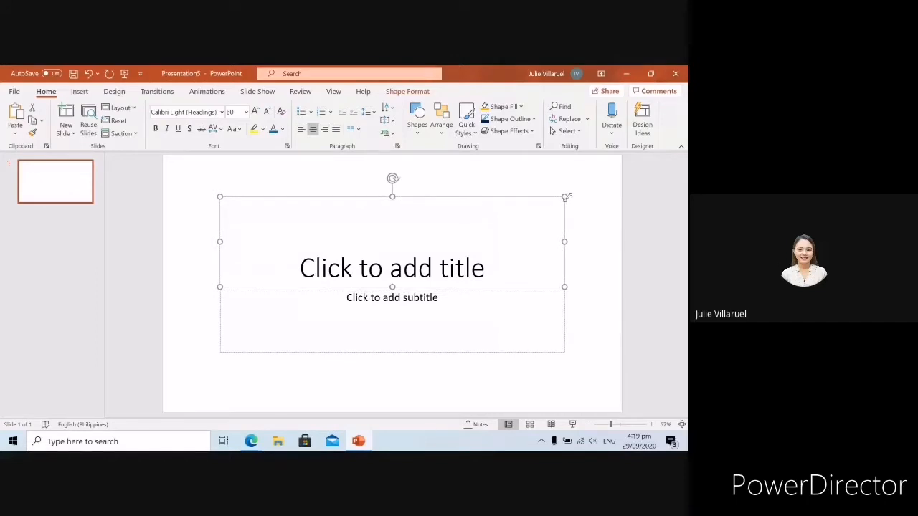
pyautogui.press('Delete')
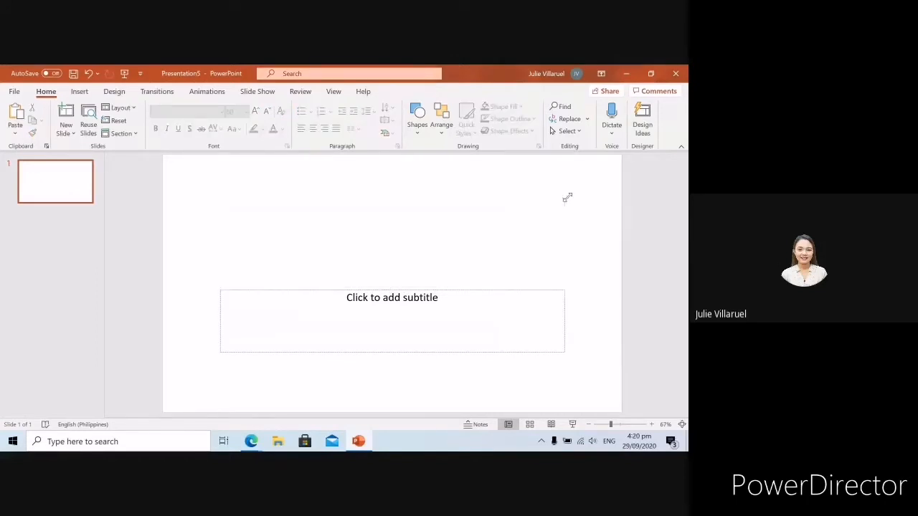
pyautogui.click(549, 296)
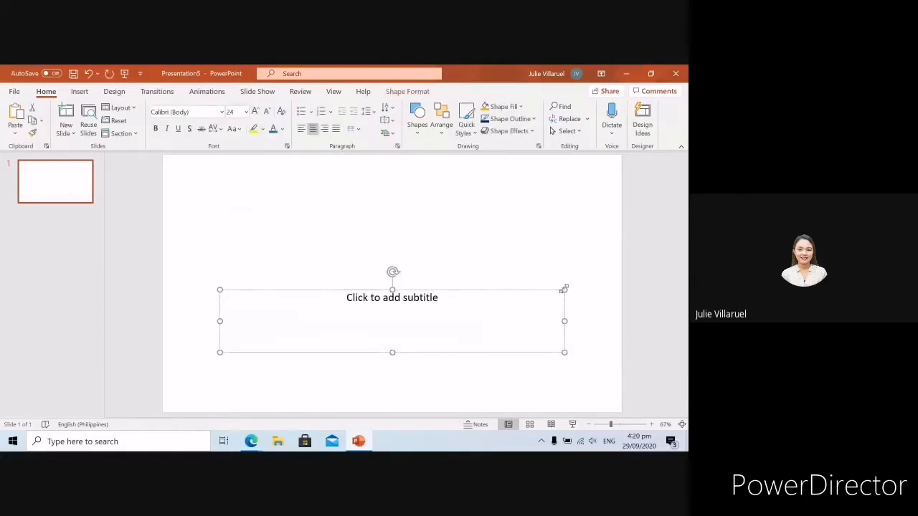
pyautogui.press('Delete')
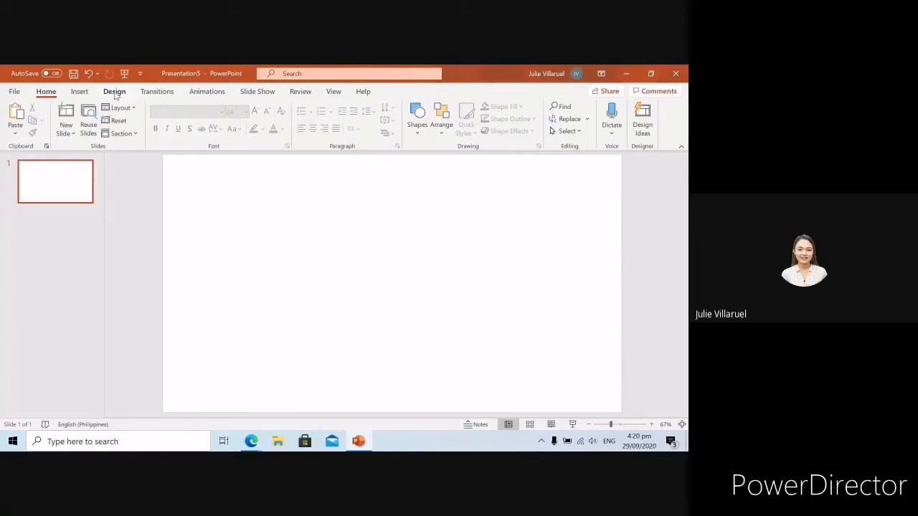
# Step: Open the Format Background options for the blank slide
pyautogui.click(115, 93)
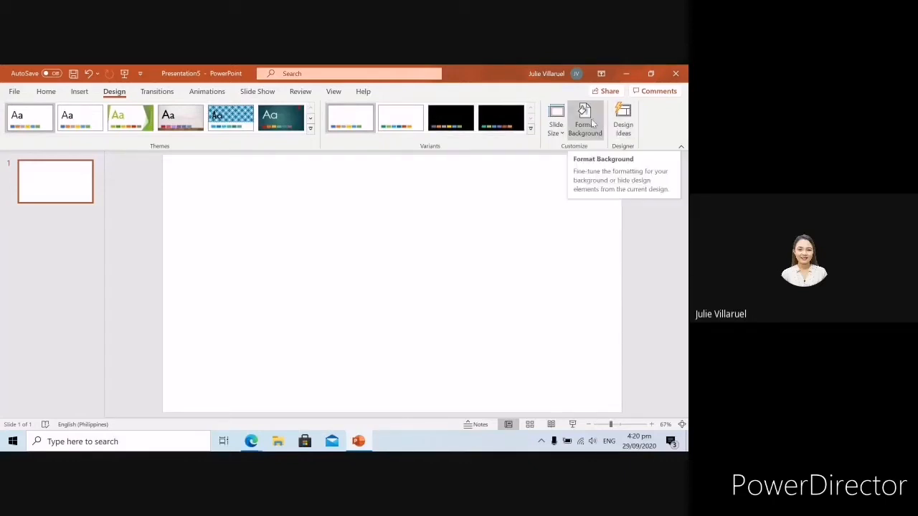
pyautogui.click(591, 123)
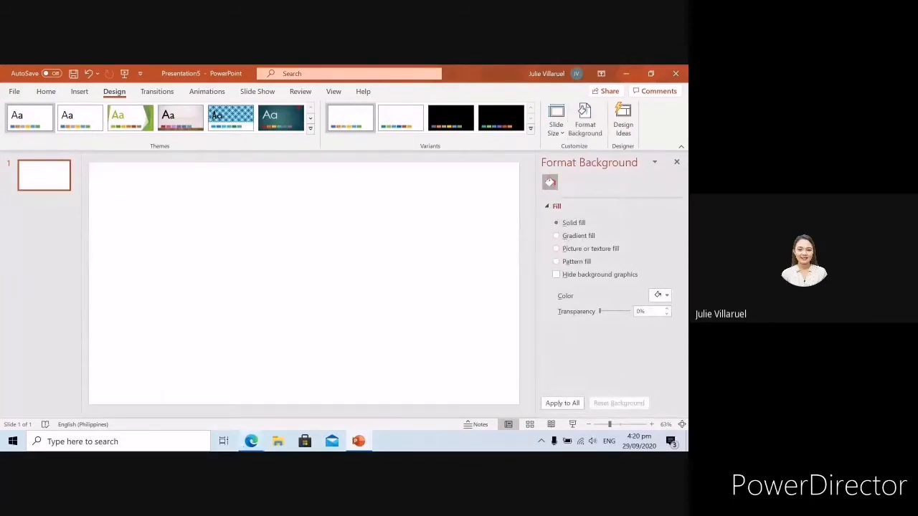
# Step: Switch to the Edge browser and search the web for images of "pastel HD background" in a new tab
pyautogui.moveTo(251, 441)
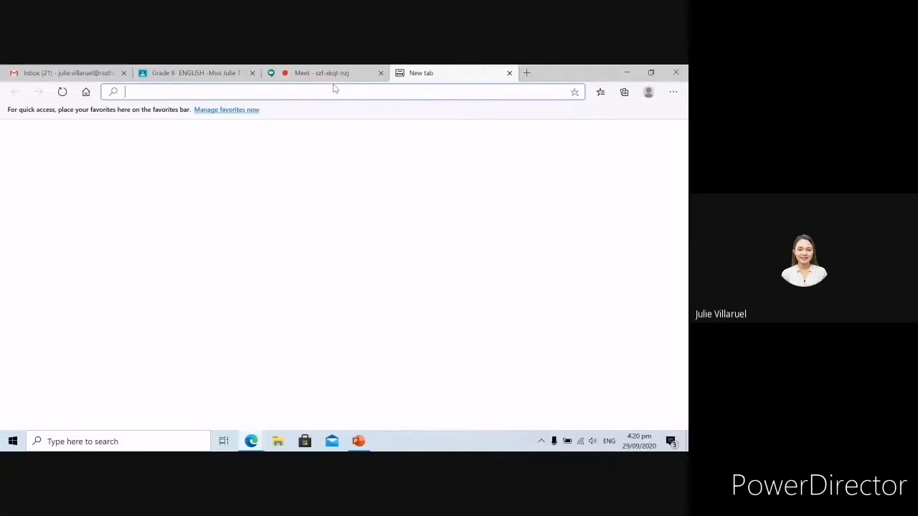
pyautogui.click(269, 147)
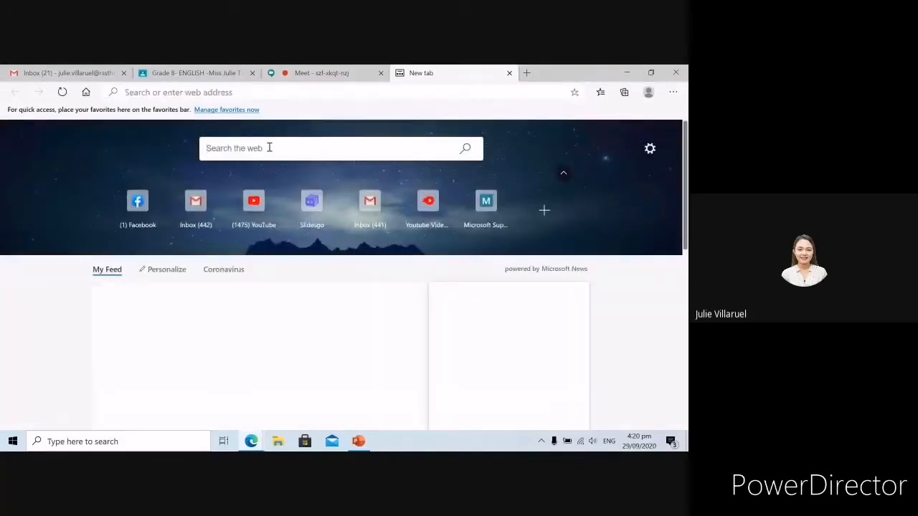
pyautogui.write('pa')
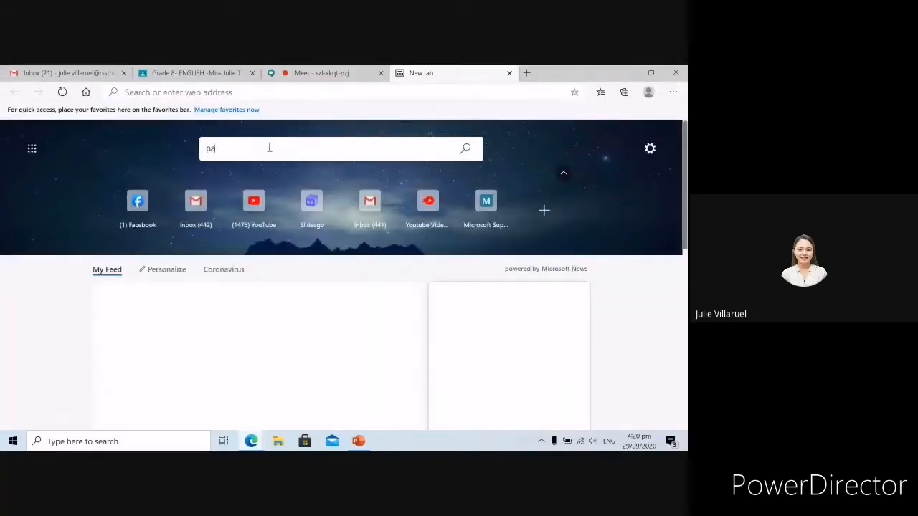
pyautogui.write('stel')
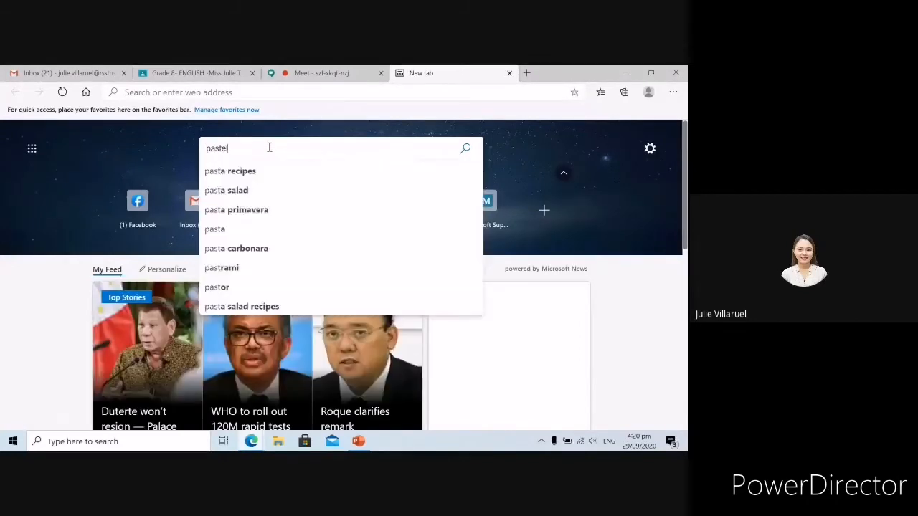
pyautogui.write(' HD backg')
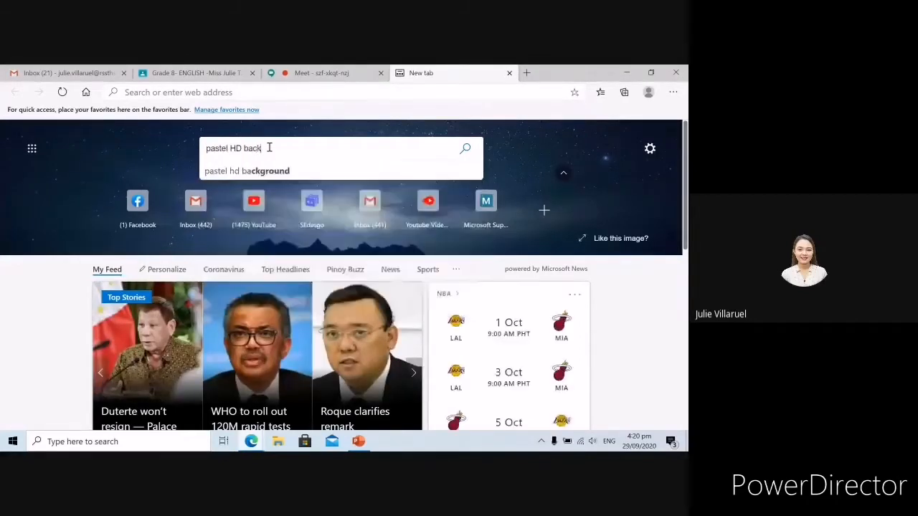
pyautogui.write('round')
pyautogui.press('Return')
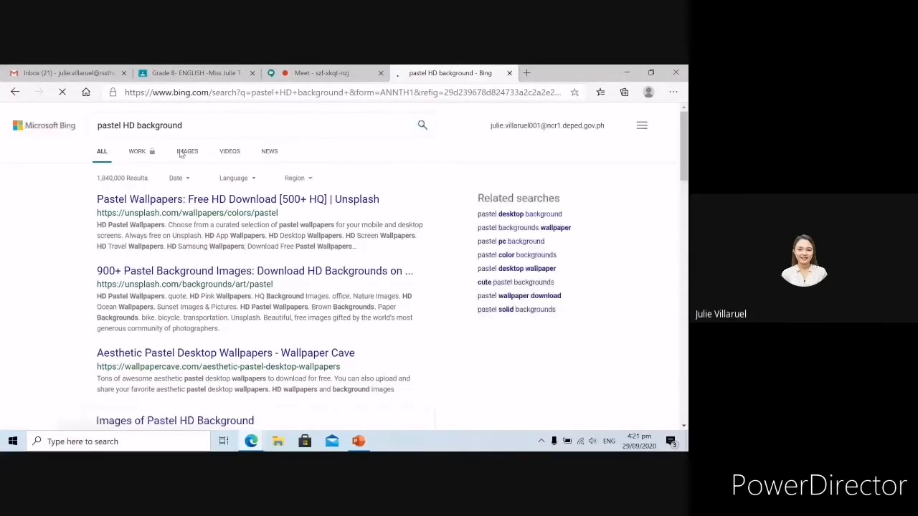
pyautogui.click(182, 152)
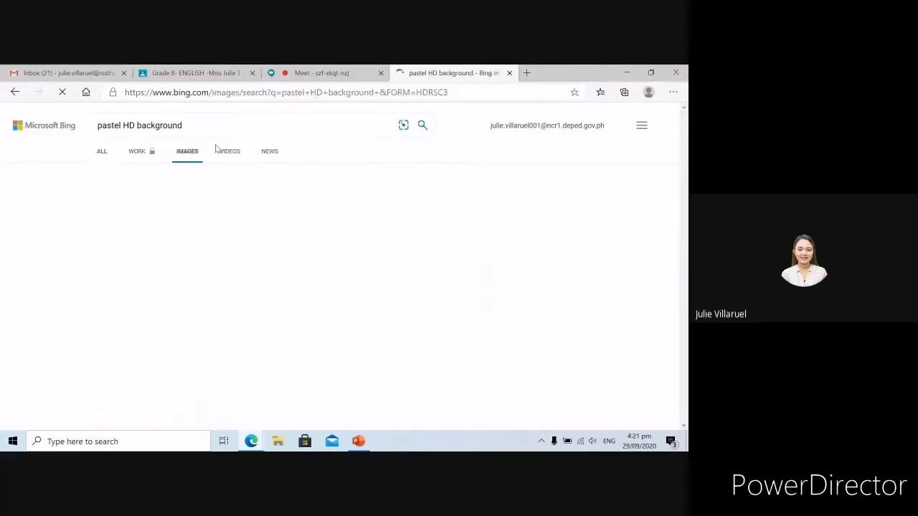
# Step: Look through the pastel background image results and open the blue-and-pink gradient wallpaper from desktopbackground.org
pyautogui.scroll(-1, 318, 267)
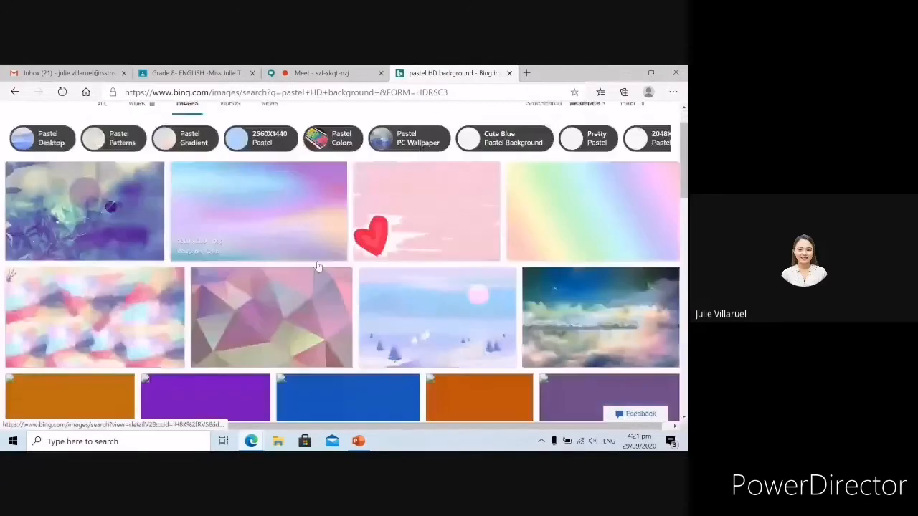
pyautogui.scroll(-3, 317, 266)
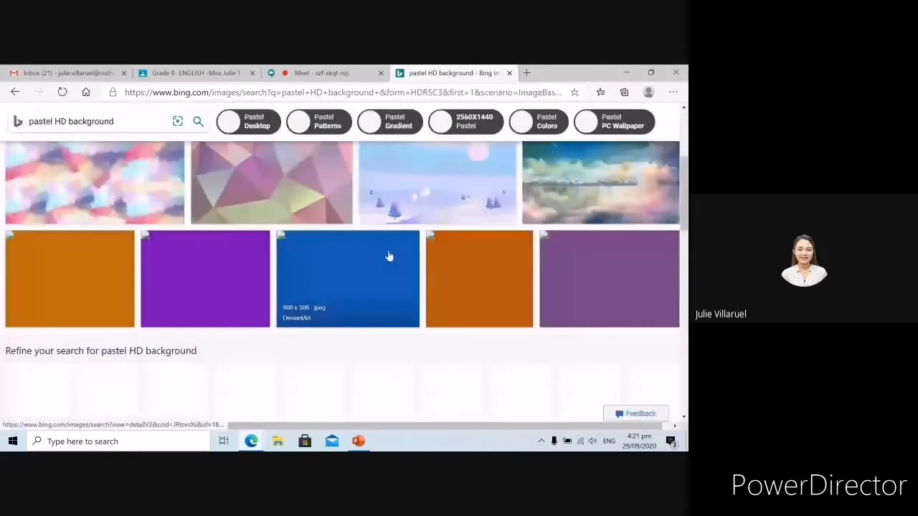
pyautogui.scroll(-3, 387, 261)
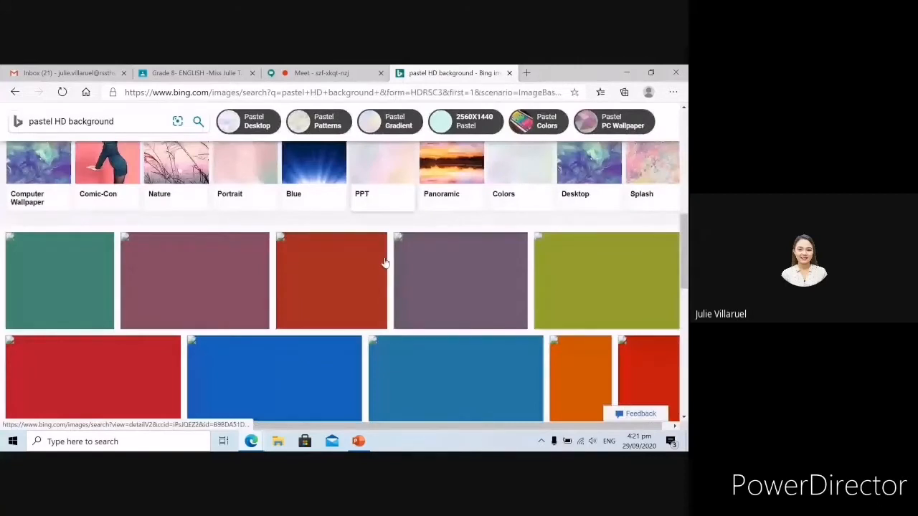
pyautogui.scroll(-1, 385, 263)
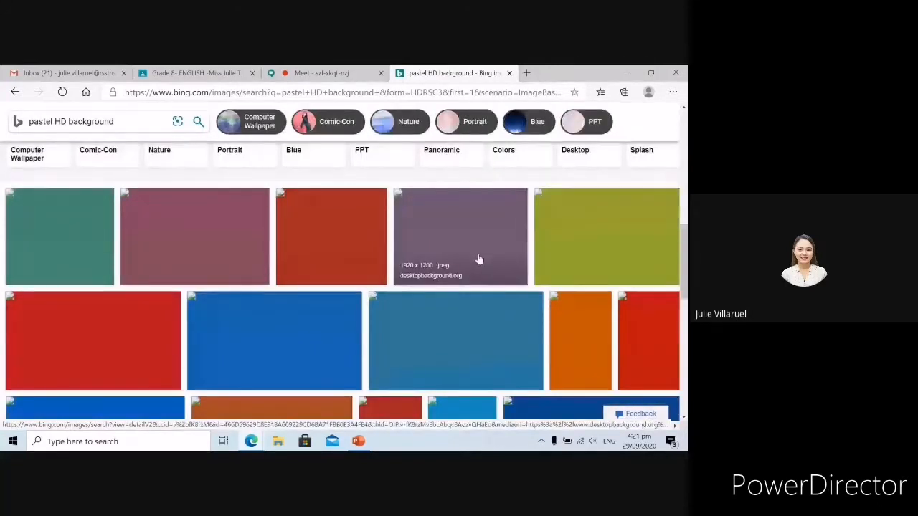
pyautogui.scroll(-1, 479, 259)
pyautogui.scroll(10, 472, 256)
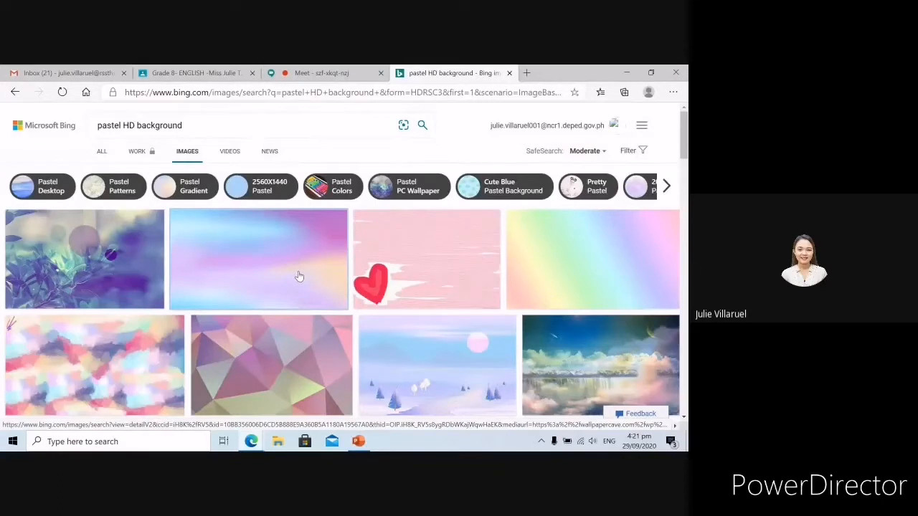
pyautogui.scroll(-1, 299, 277)
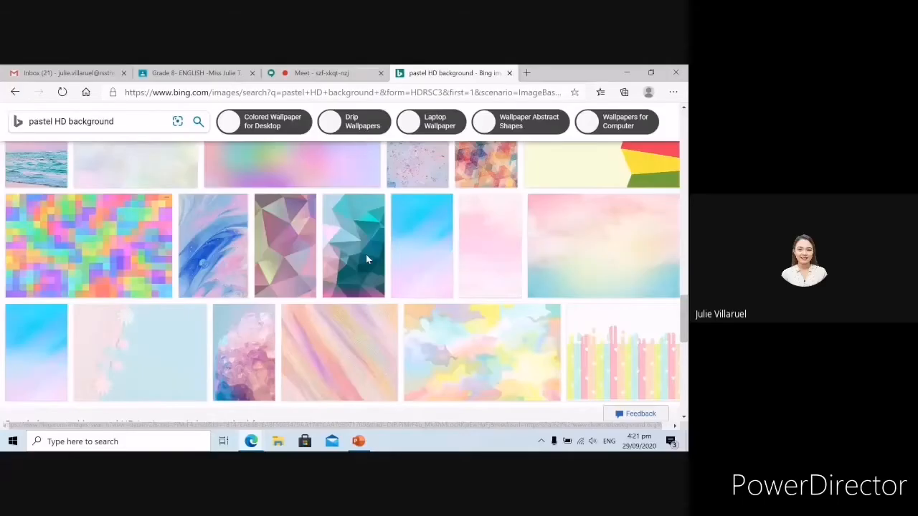
pyautogui.scroll(-1, 369, 256)
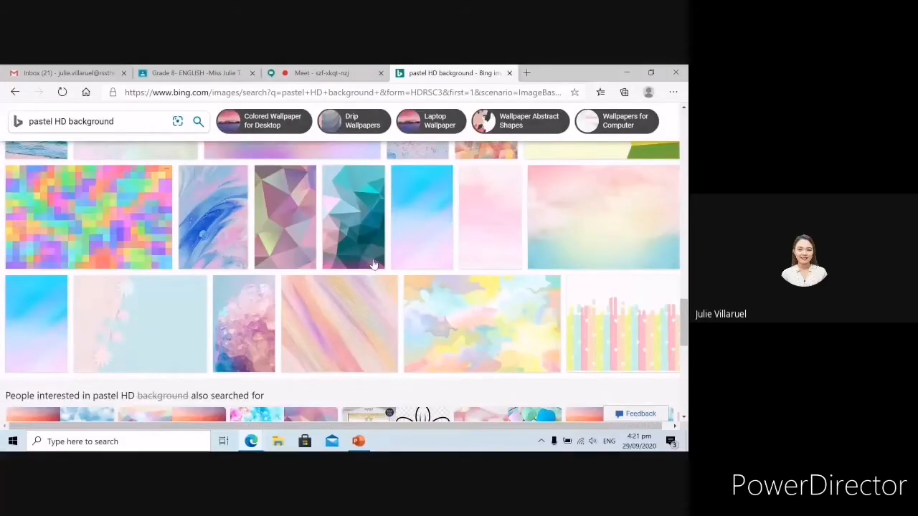
pyautogui.scroll(-5, 366, 254)
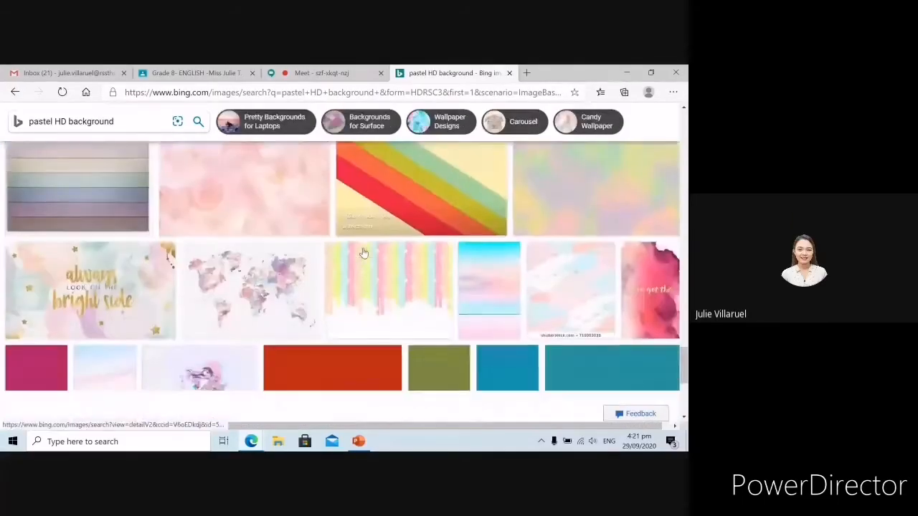
pyautogui.scroll(-5, 113, 274)
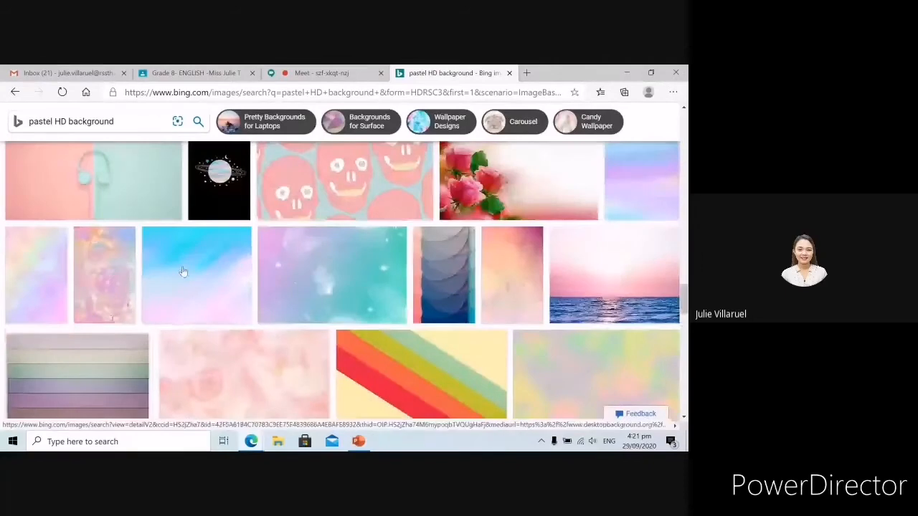
pyautogui.scroll(-5, 183, 272)
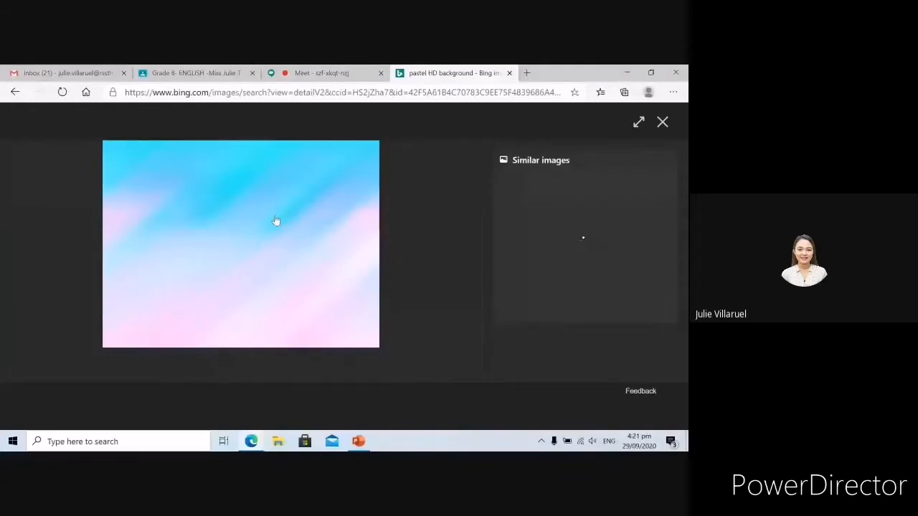
# Step: Save the opened blue-and-pink wallpaper to the Desktop as a JPEG image under its suggested file name
pyautogui.rightClick(309, 224)
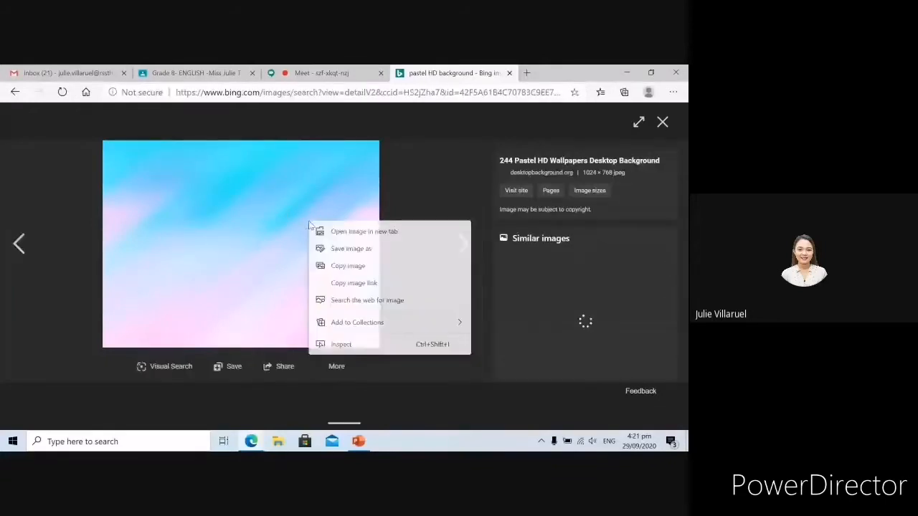
pyautogui.click(365, 250)
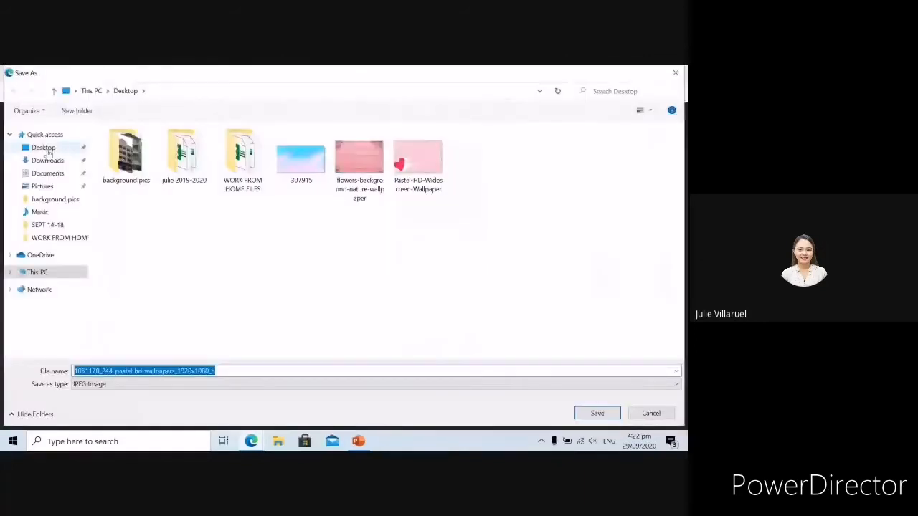
pyautogui.click(598, 414)
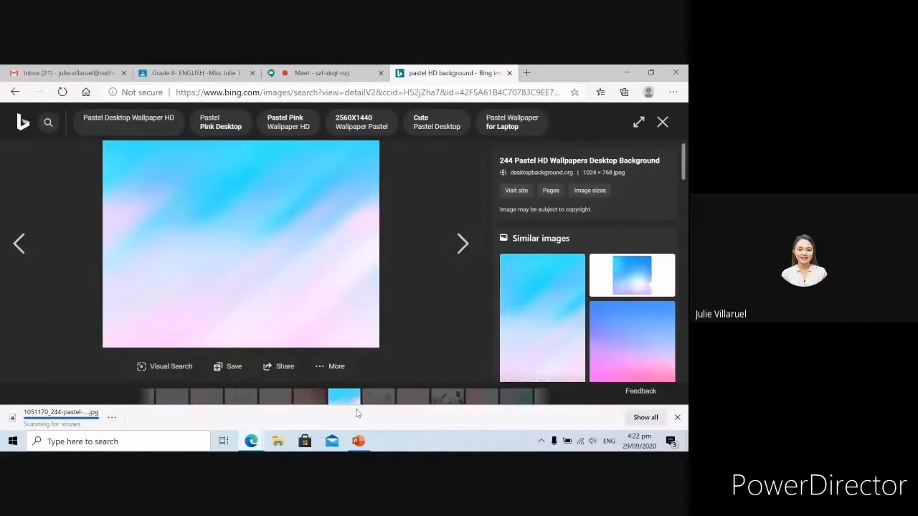
# Step: Switch back to PowerPoint and use the Desktop picture 307915 as the picture fill for the background of all slides
pyautogui.click(356, 440)
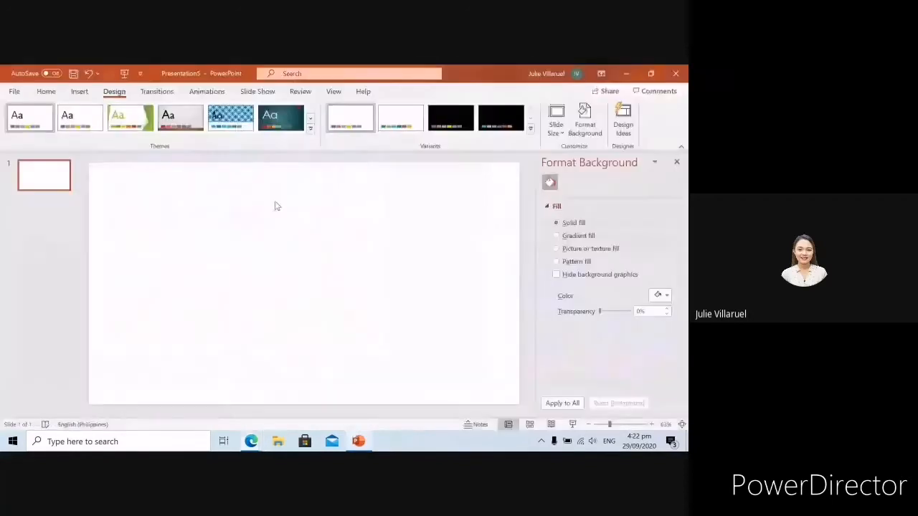
pyautogui.click(556, 248)
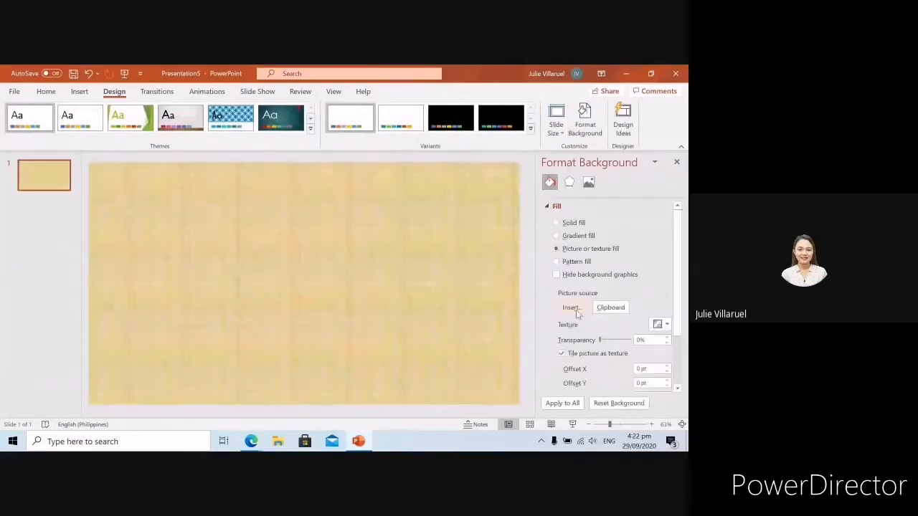
pyautogui.click(574, 309)
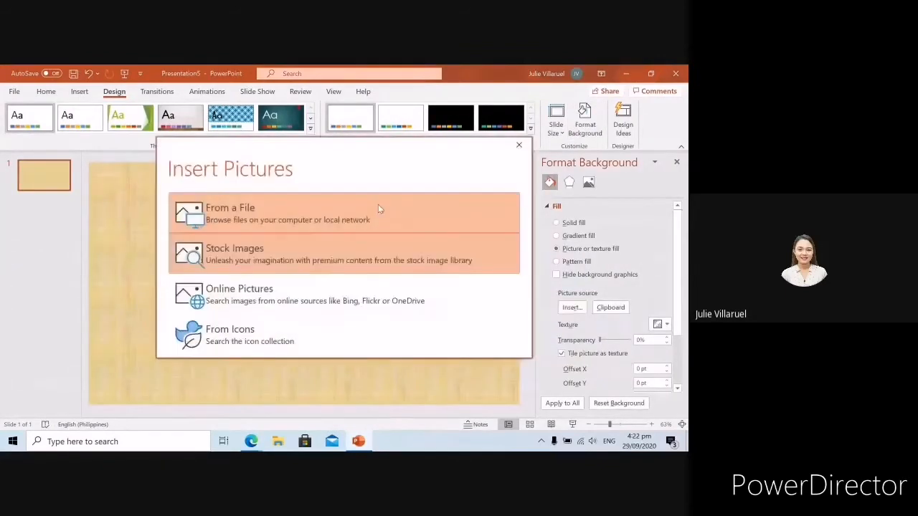
pyautogui.click(287, 213)
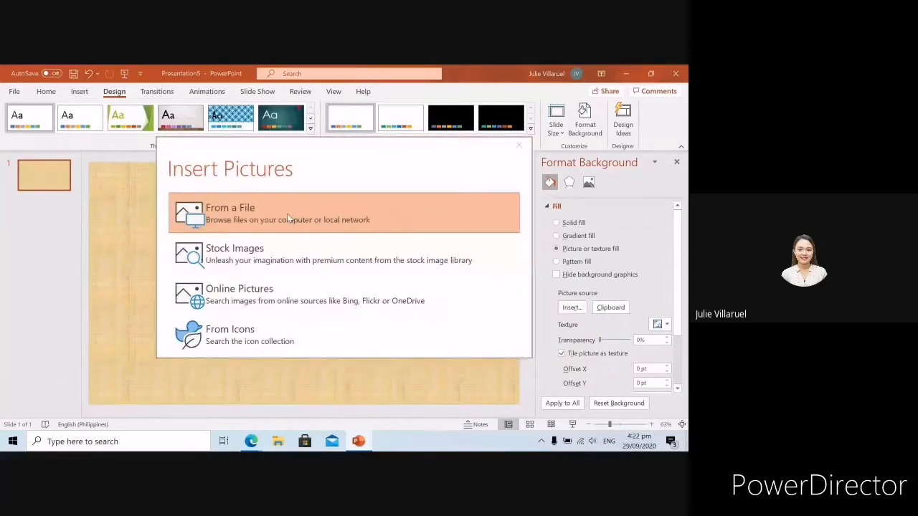
pyautogui.scroll(2, 46, 147)
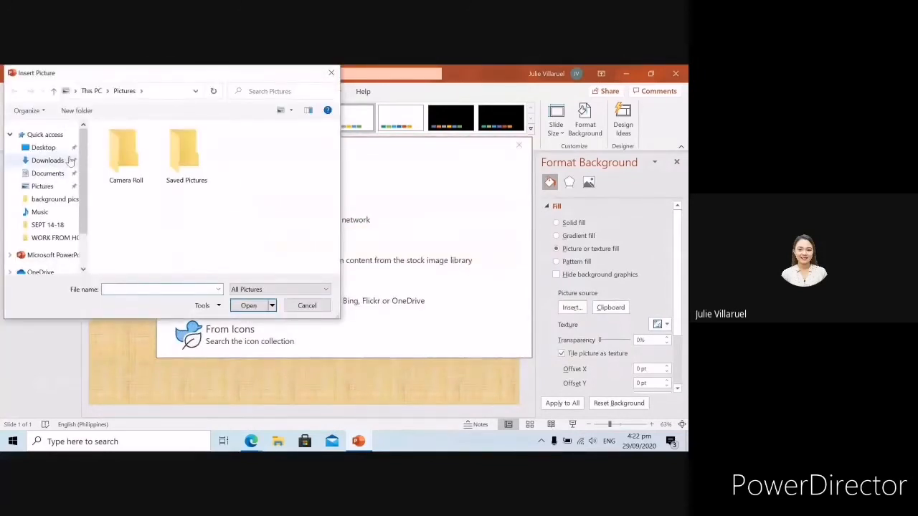
pyautogui.click(43, 147)
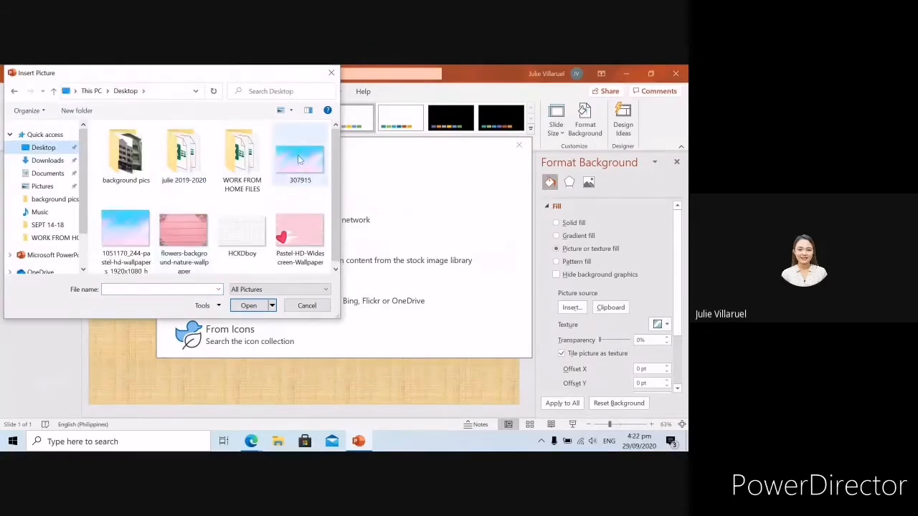
pyautogui.click(295, 150)
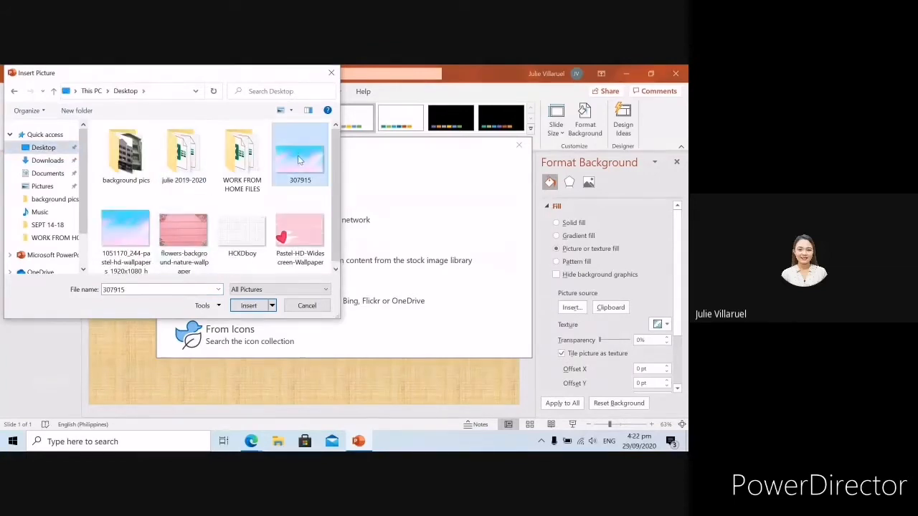
pyautogui.click(249, 306)
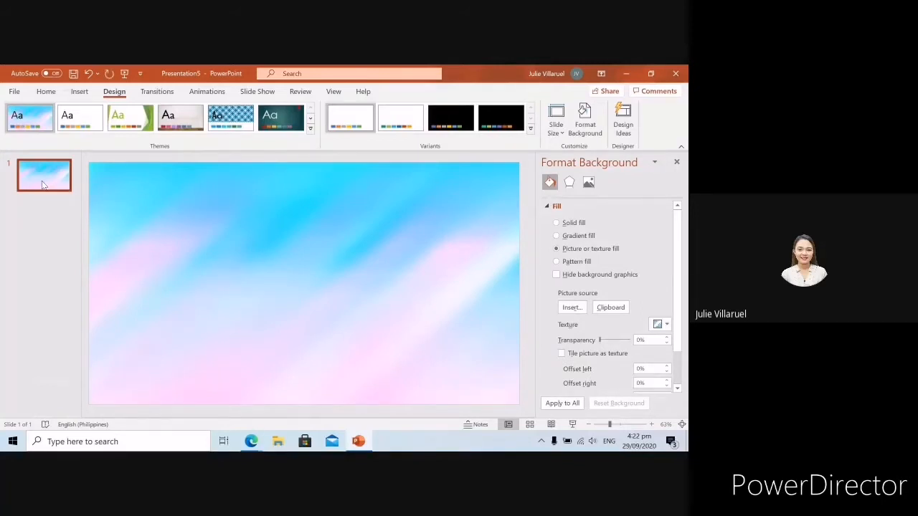
pyautogui.press('Delete')
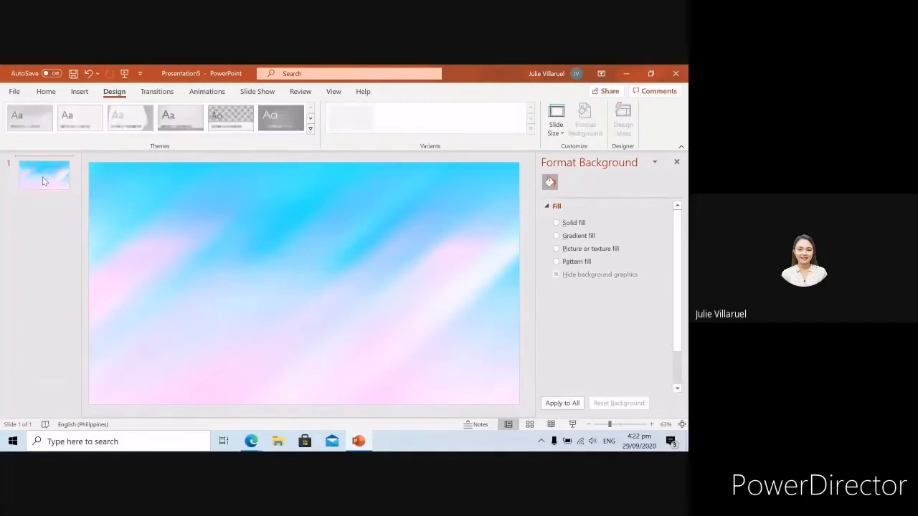
# Step: Paste eight copies of the pastel-background slide after the first slide
pyautogui.hotkey('ctrl', 'v')
pyautogui.hotkey('ctrl', 'v')
pyautogui.hotkey('ctrl', 'v')
pyautogui.hotkey('ctrl', 'v')
pyautogui.hotkey('ctrl', 'v')
pyautogui.hotkey('ctrl', 'v')
pyautogui.hotkey('ctrl', 'v')
pyautogui.hotkey('ctrl', 'v')
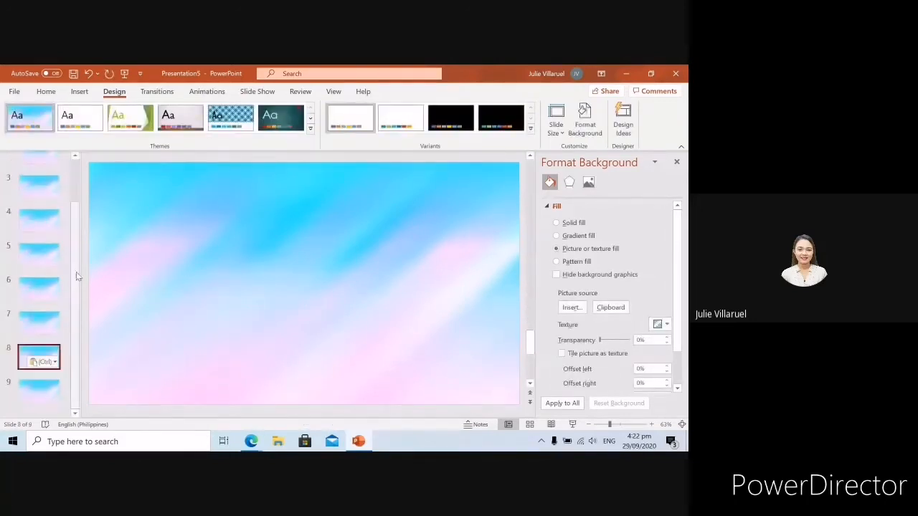
# Step: Return to the first slide and close the Format Background pane
pyautogui.moveTo(77, 269); pyautogui.dragTo(76, 226)
pyautogui.click(52, 178)
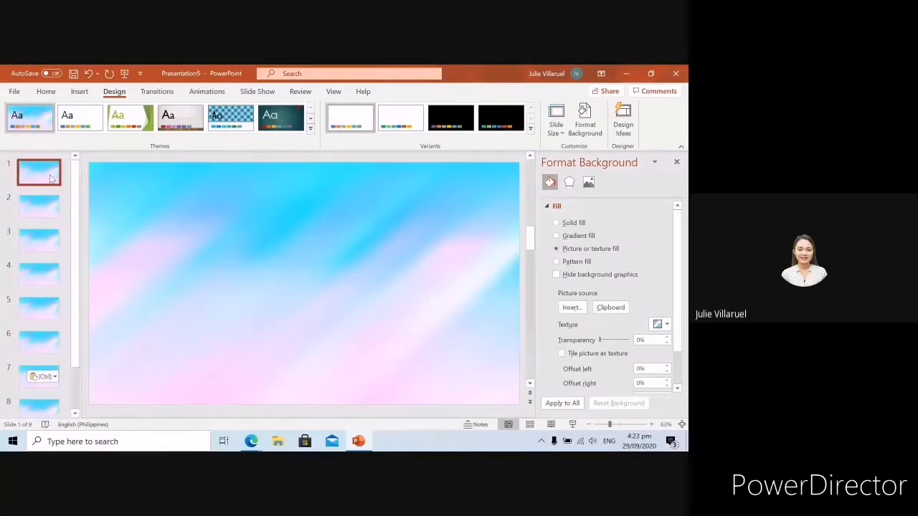
pyautogui.click(676, 163)
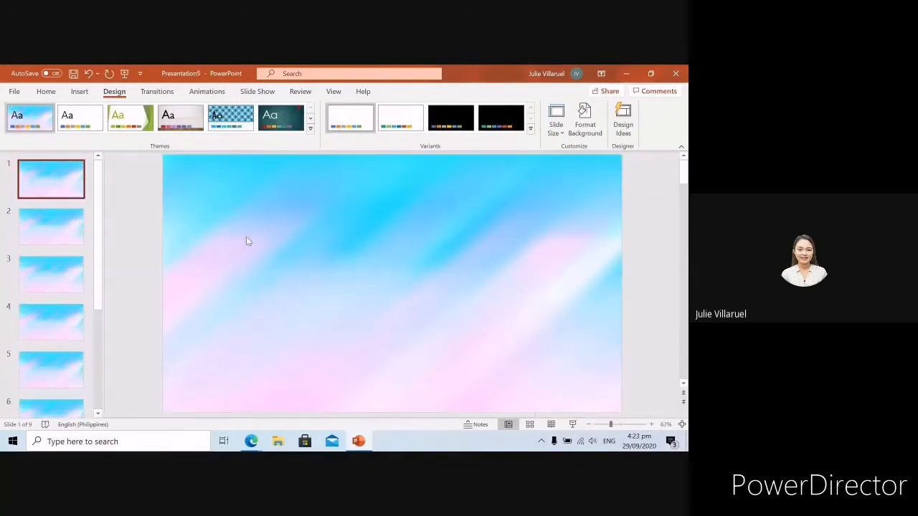
# Step: Look through slides 2 to 4 to check their backgrounds and return to slide 1
pyautogui.click(55, 226)
pyautogui.click(60, 280)
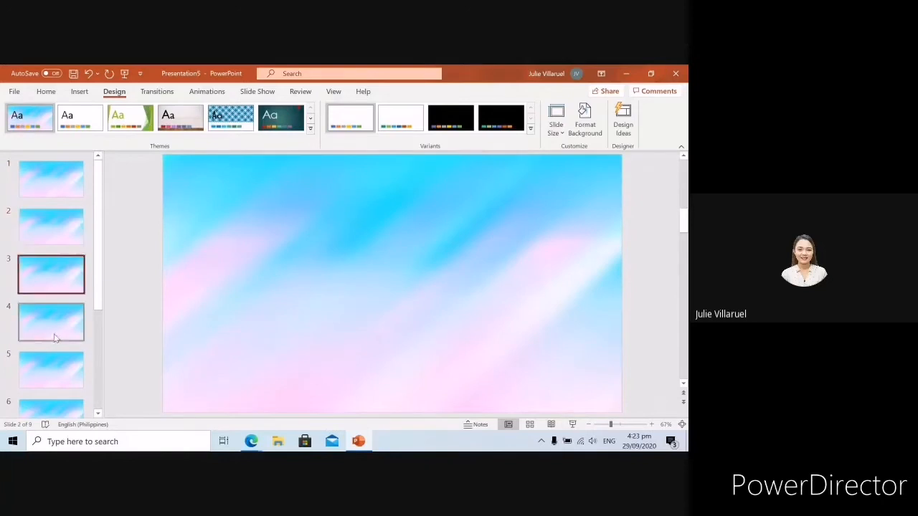
pyautogui.click(55, 334)
pyautogui.click(63, 189)
pyautogui.click(76, 226)
pyautogui.click(61, 177)
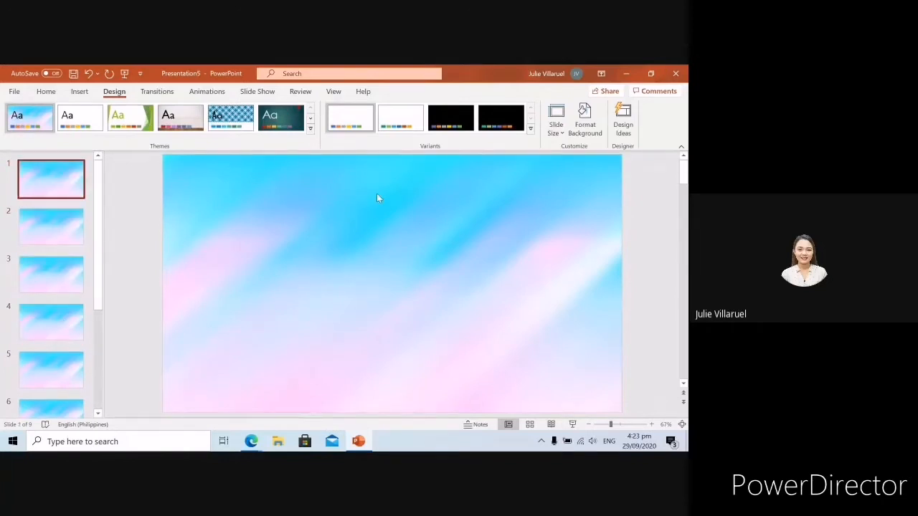
# Step: Insert a small text box in the upper middle of slide 1 and widen it for a line of text
pyautogui.click(79, 92)
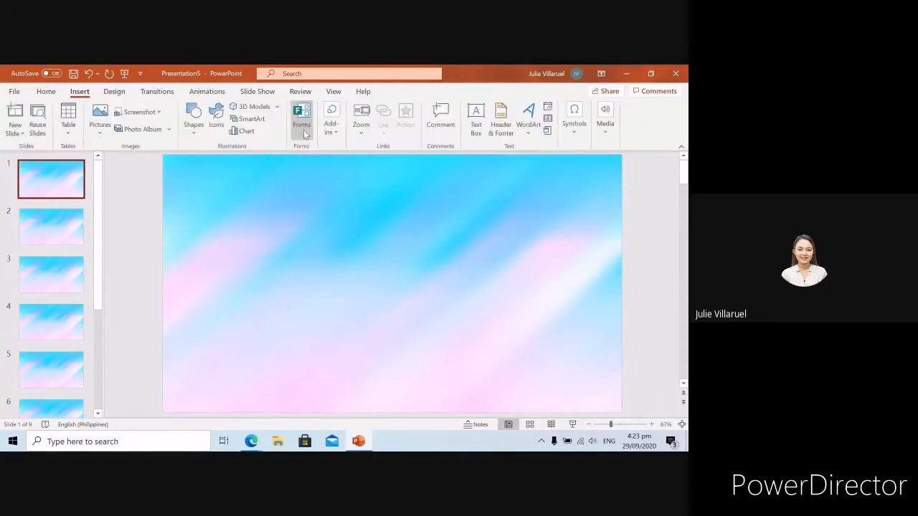
pyautogui.click(328, 217)
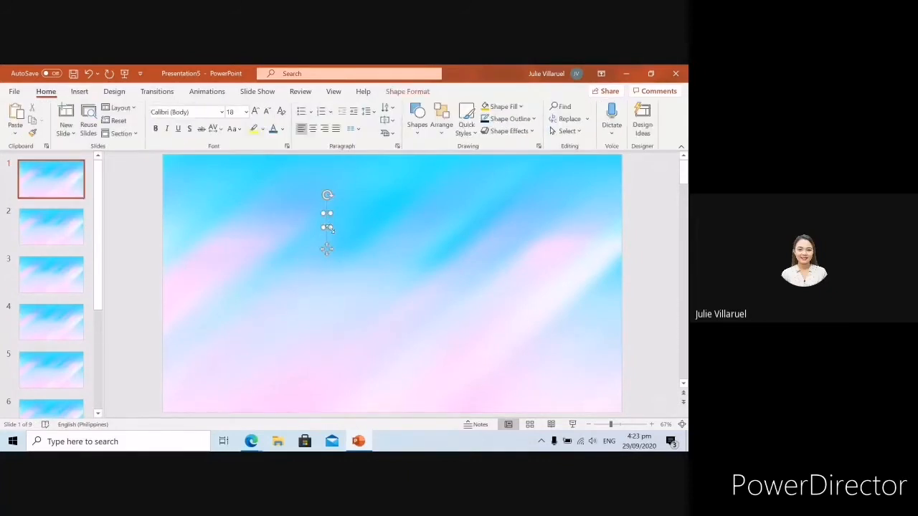
pyautogui.moveTo(331, 228); pyautogui.dragTo(353, 225)
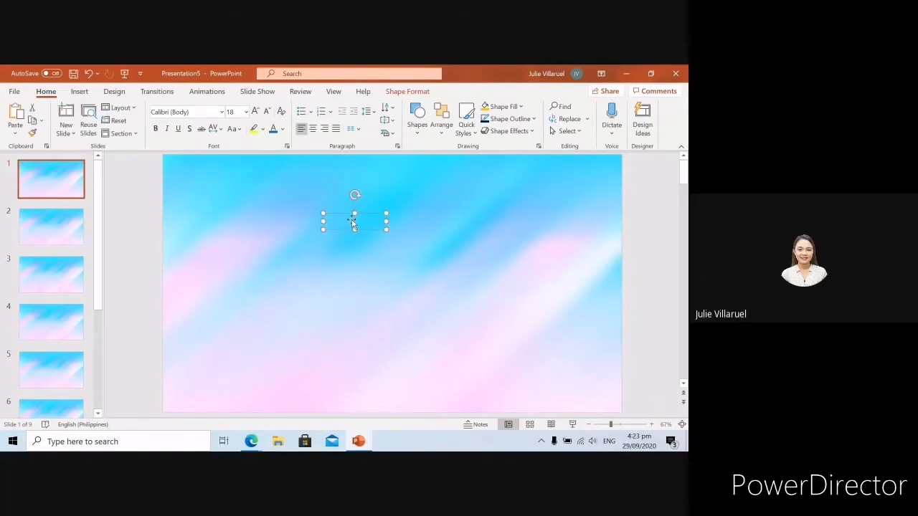
# Step: Write "Good day students. How are you today?" in the new text box
pyautogui.write('G')
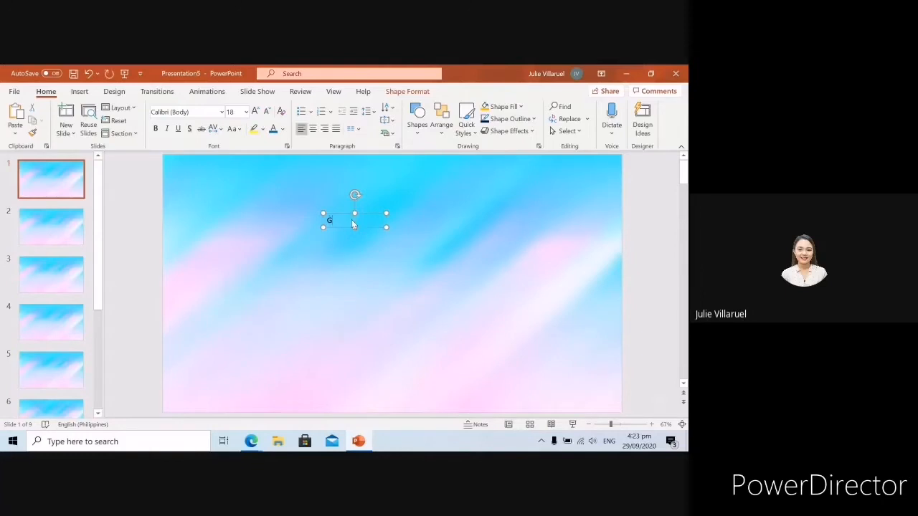
pyautogui.write('ood day si')
pyautogui.write('udents')
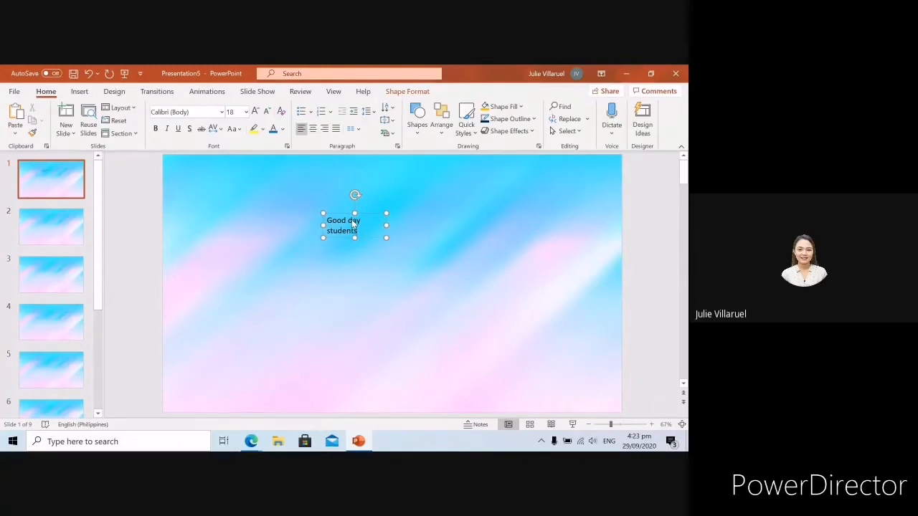
pyautogui.write('. How are o')
pyautogui.press('BackSpace')
pyautogui.write('you today')
pyautogui.hotkey('ctrl', 'i')
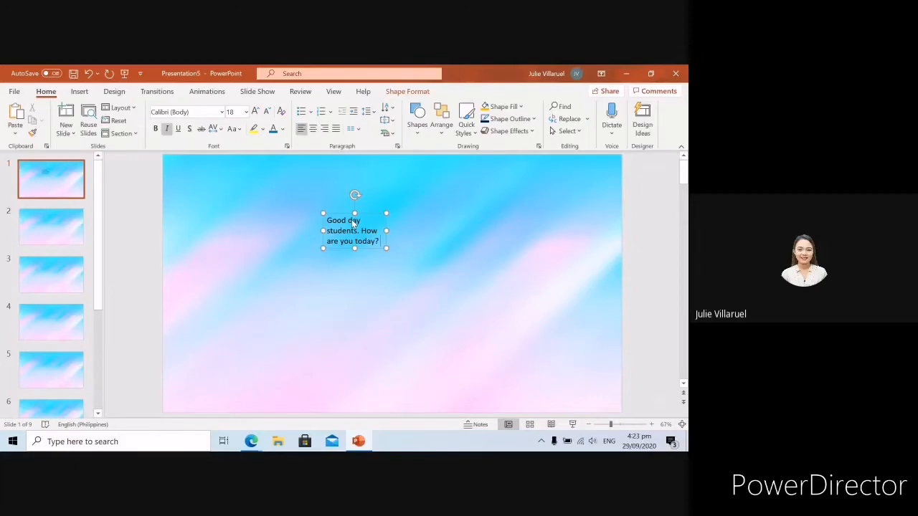
pyautogui.write('hop')
pyautogui.press('BackSpace')
pyautogui.press('BackSpace')
pyautogui.press('BackSpace')
pyautogui.hotkey('ctrl', 'i')
pyautogui.press('Return')
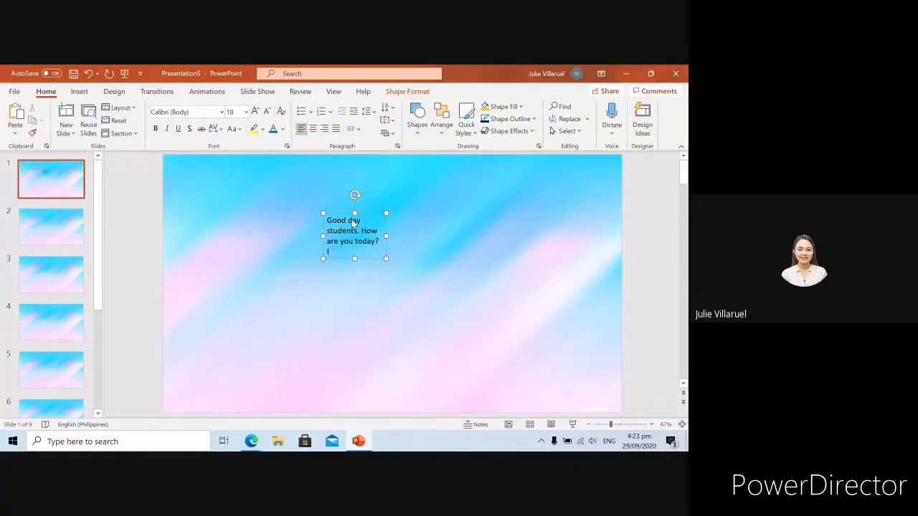
# Step: Continue the greeting text with the sentence "I hope you are all doing fine."
pyautogui.write('I hope you are all doi')
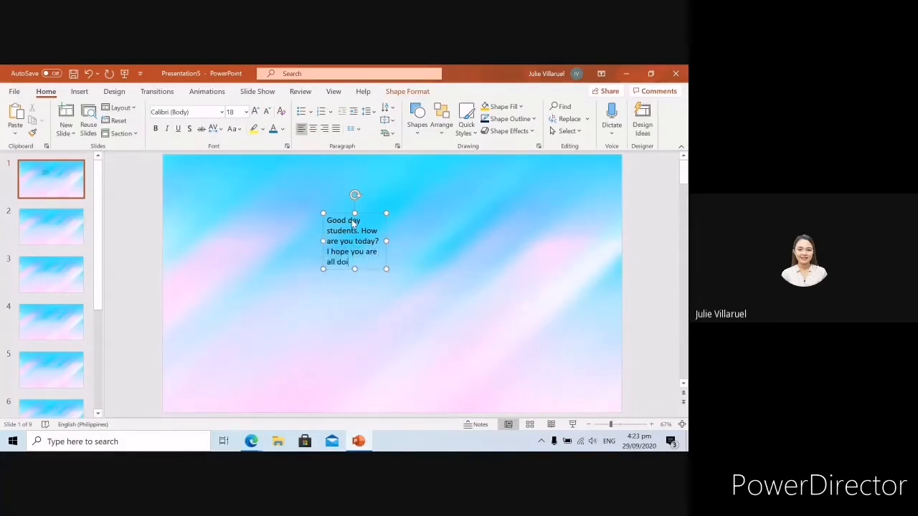
pyautogui.write('ng f')
pyautogui.press('BackSpace')
pyautogui.write('in')
pyautogui.press('BackSpace')
pyautogui.press('BackSpace')
pyautogui.write('fine. T')
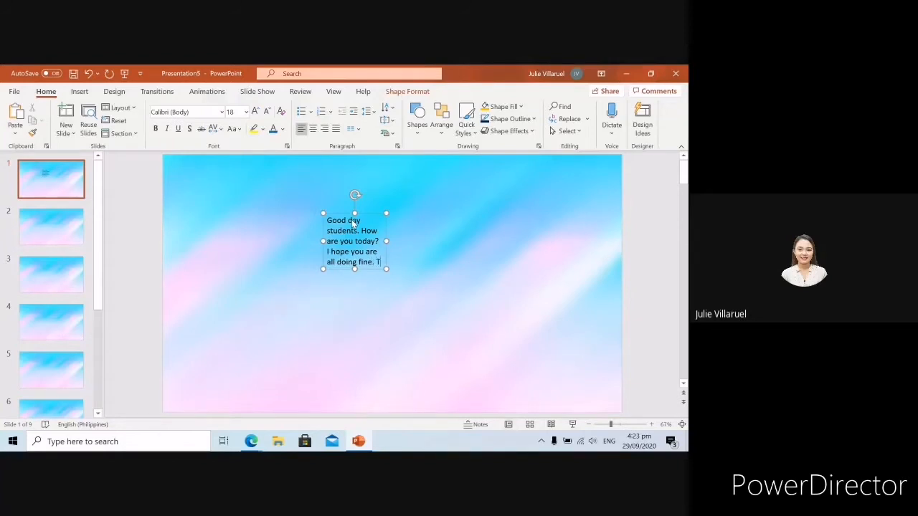
# Step: Complete the greeting with "Today, we well start with another lesson.", correcting the misspelled first word
pyautogui.write('ody, we well')
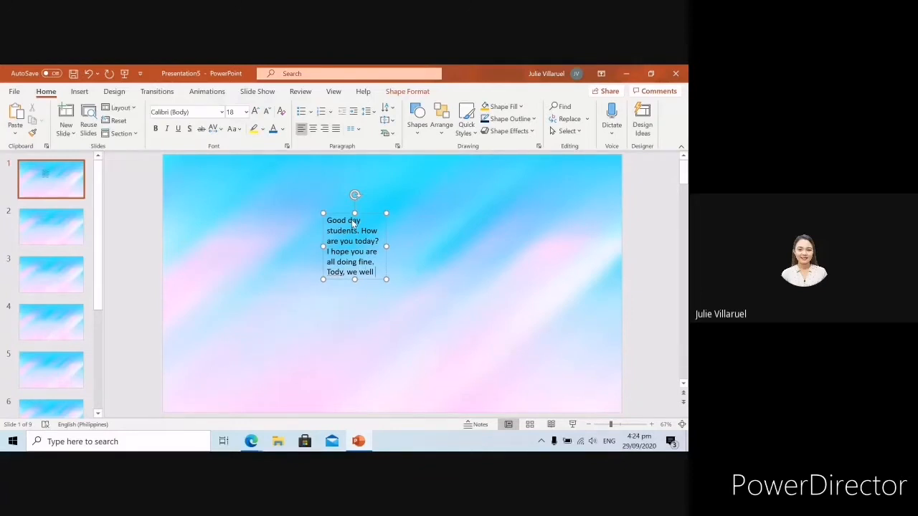
pyautogui.write(' start with another lw')
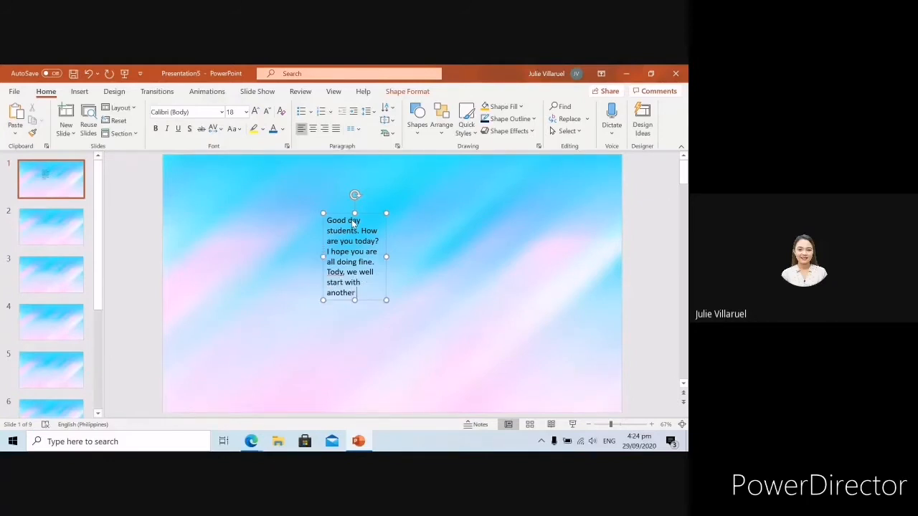
pyautogui.press('BackSpace')
pyautogui.write('esson.')
pyautogui.click(339, 272)
pyautogui.write('a')
pyautogui.click(385, 285)
pyautogui.click(386, 301)
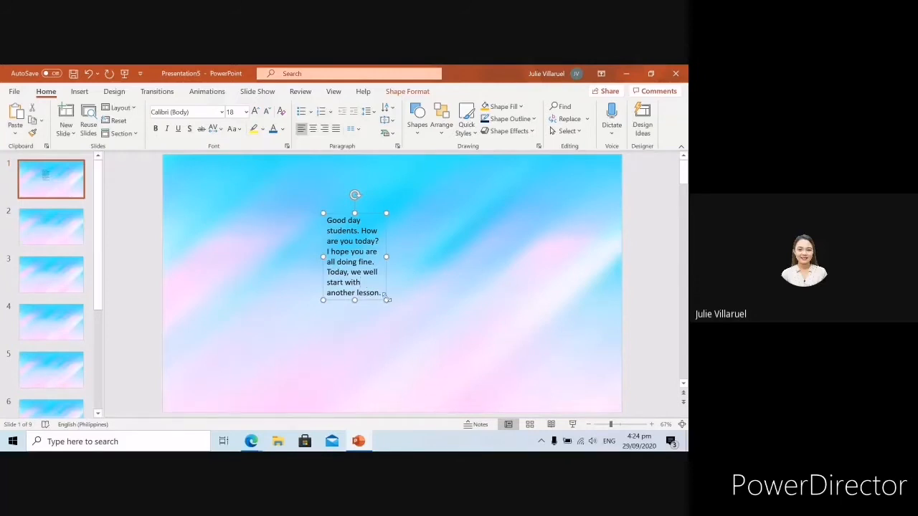
# Step: Format the greeting text as bold Comic Sans MS at font size 28
pyautogui.click(223, 114)
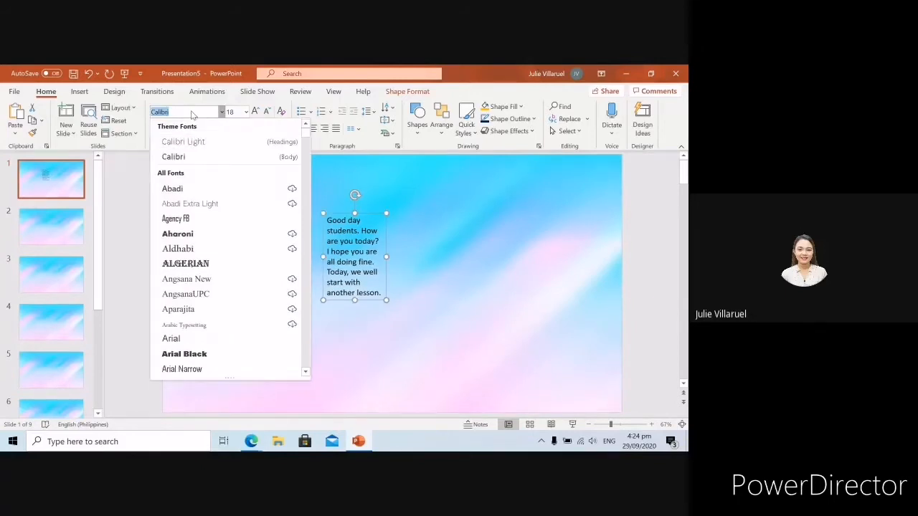
pyautogui.write('Comic Sans MS')
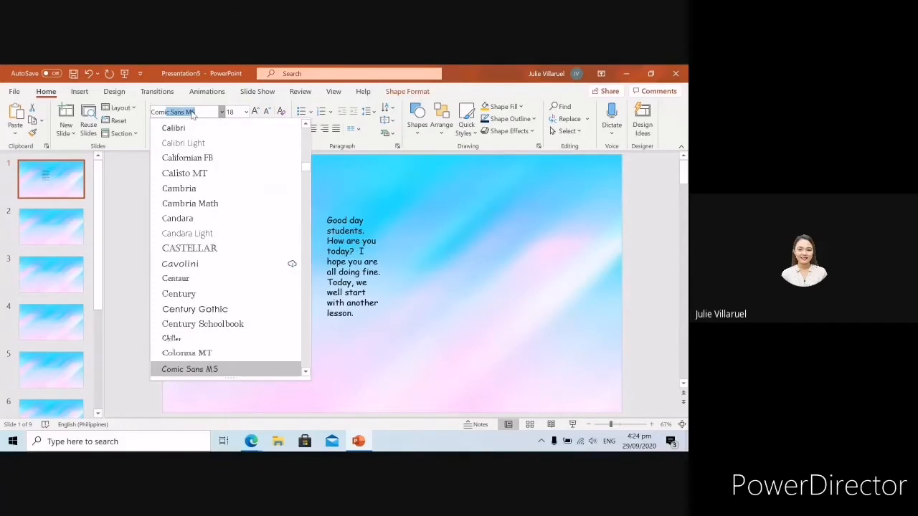
pyautogui.press('Return')
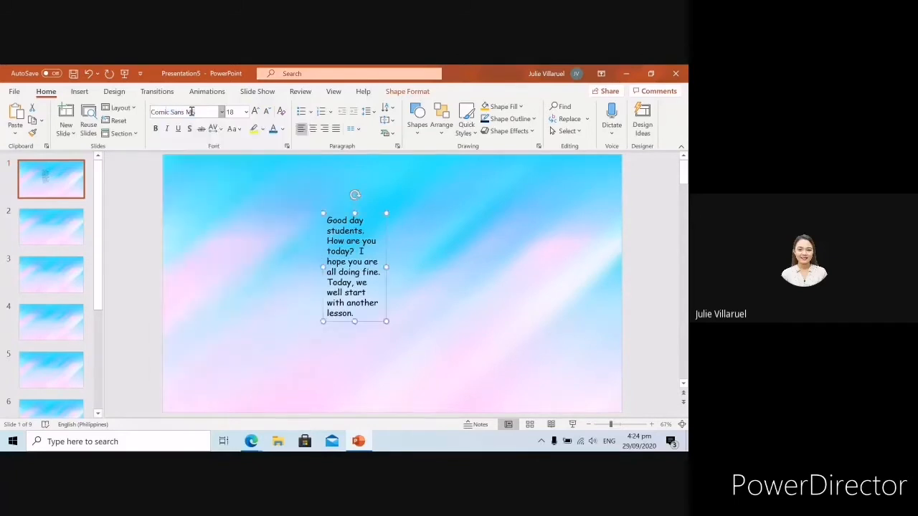
pyautogui.click(156, 130)
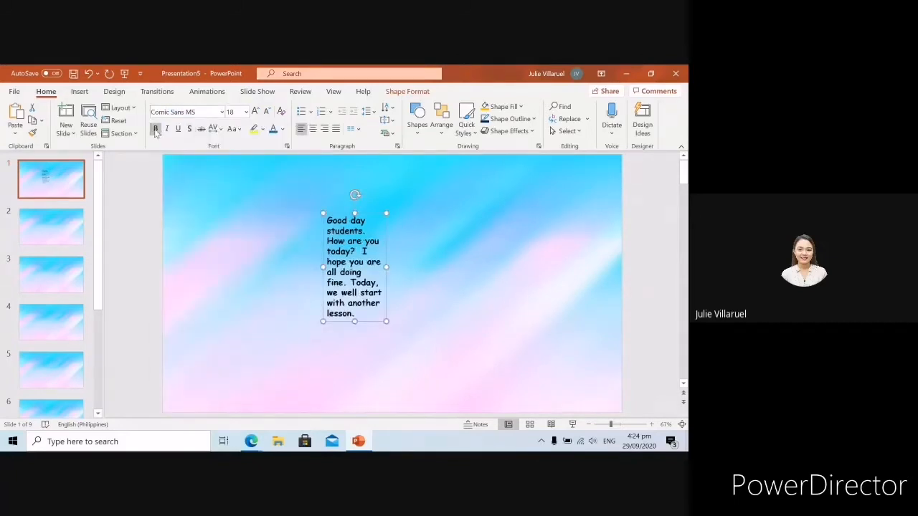
pyautogui.click(256, 112)
pyautogui.click(255, 112)
pyautogui.click(255, 112)
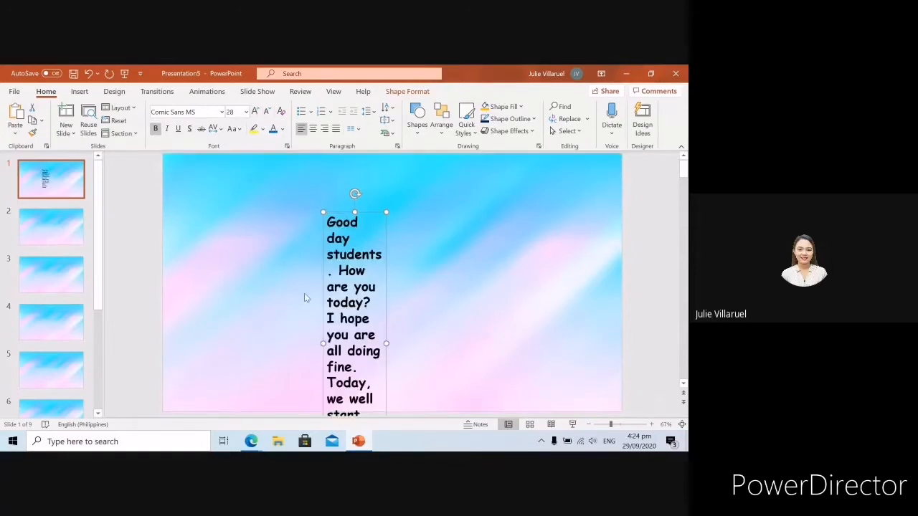
# Step: Widen the greeting text box on both sides across most of the slide and set its font size to 32
pyautogui.moveTo(245, 322); pyautogui.dragTo(204, 323)
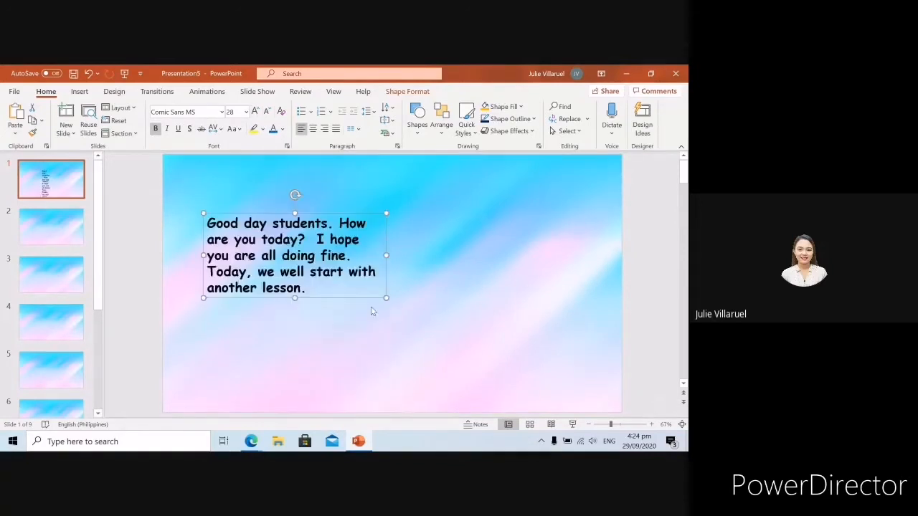
pyautogui.moveTo(386, 257); pyautogui.dragTo(540, 256)
pyautogui.click(385, 260)
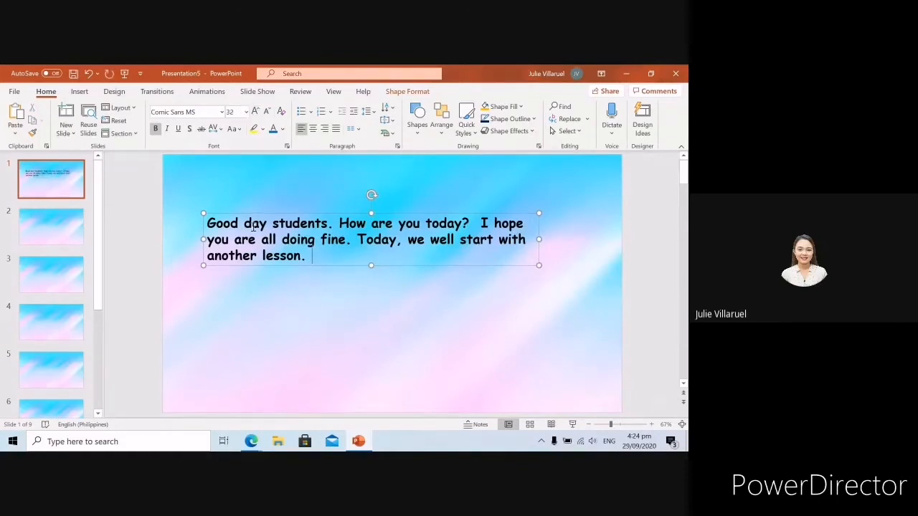
pyautogui.click(266, 113)
pyautogui.click(256, 113)
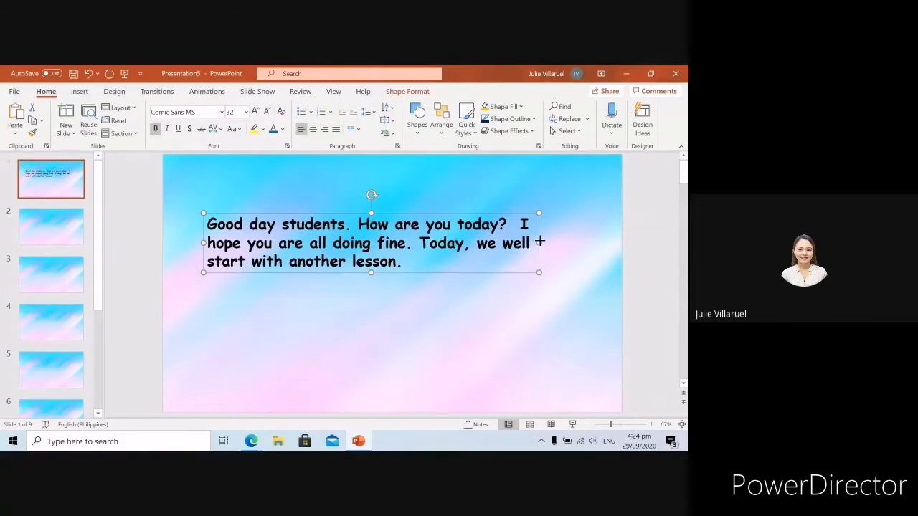
# Step: Fit the greeting text box near the top middle of slide 1 and center-align its text
pyautogui.moveTo(540, 242); pyautogui.dragTo(521, 242)
pyautogui.moveTo(443, 273); pyautogui.dragTo(425, 248)
pyautogui.click(313, 128)
pyautogui.click(436, 278)
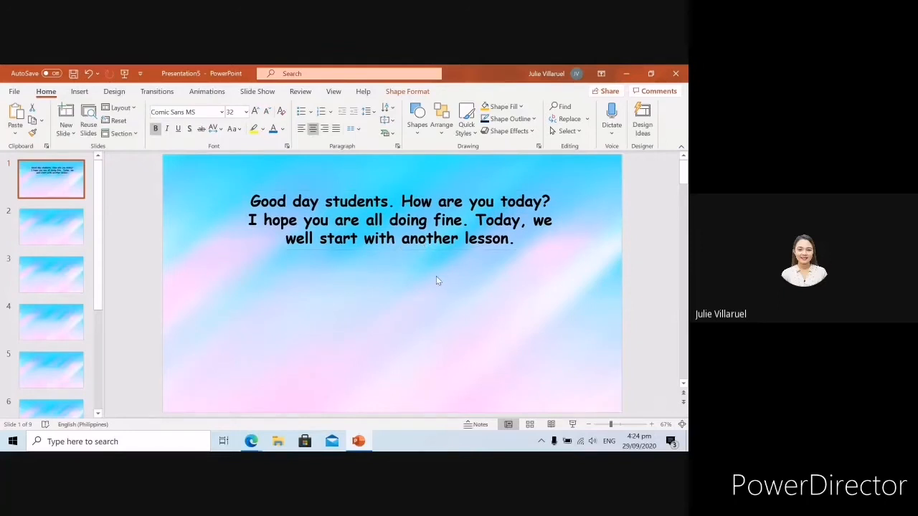
pyautogui.click(418, 239)
pyautogui.click(490, 266)
pyautogui.click(528, 237)
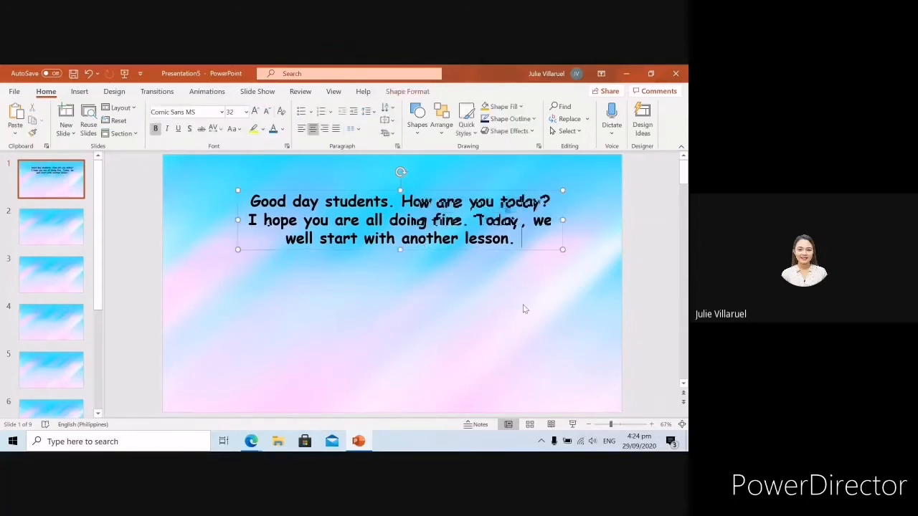
pyautogui.click(523, 308)
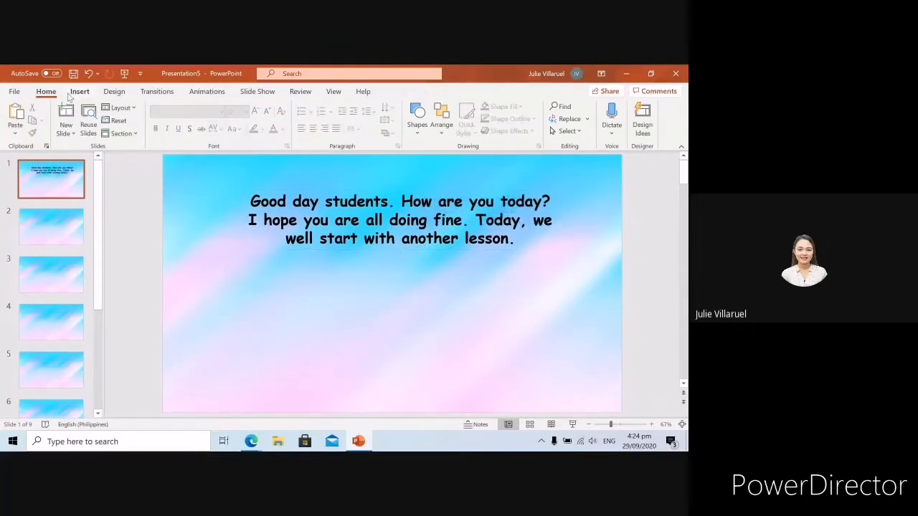